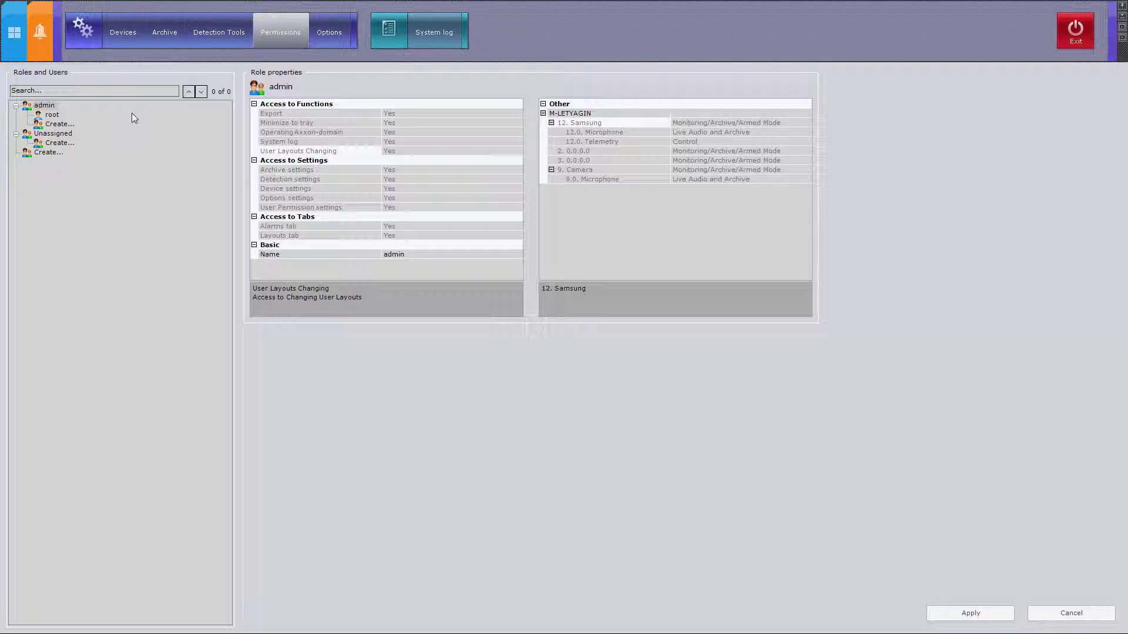
# Step: Review the properties of the admin role, its root user and the Unassigned group
pyautogui.click(47, 106)
pyautogui.click(53, 115)
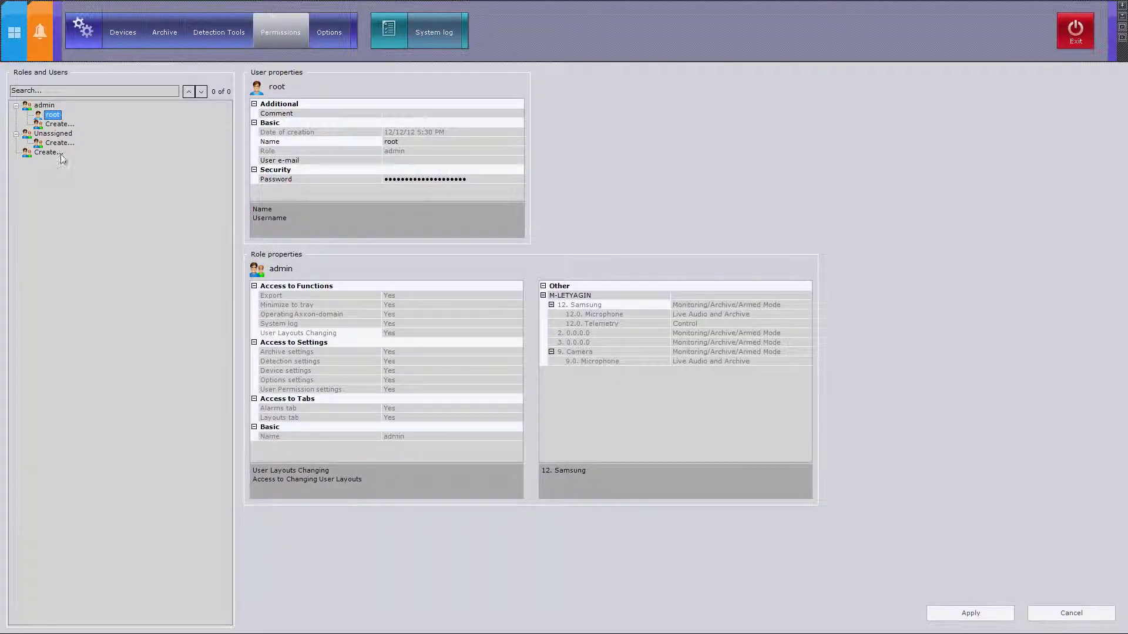
pyautogui.click(59, 135)
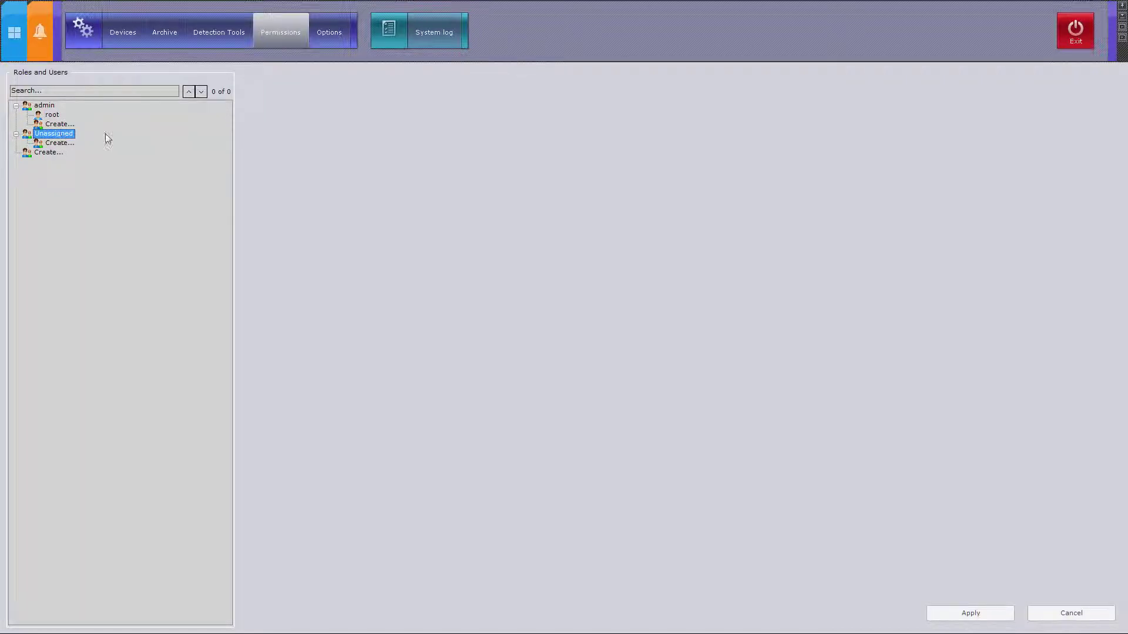
# Step: Add a new role to the roles and users tree and expand its branch
pyautogui.click(46, 106)
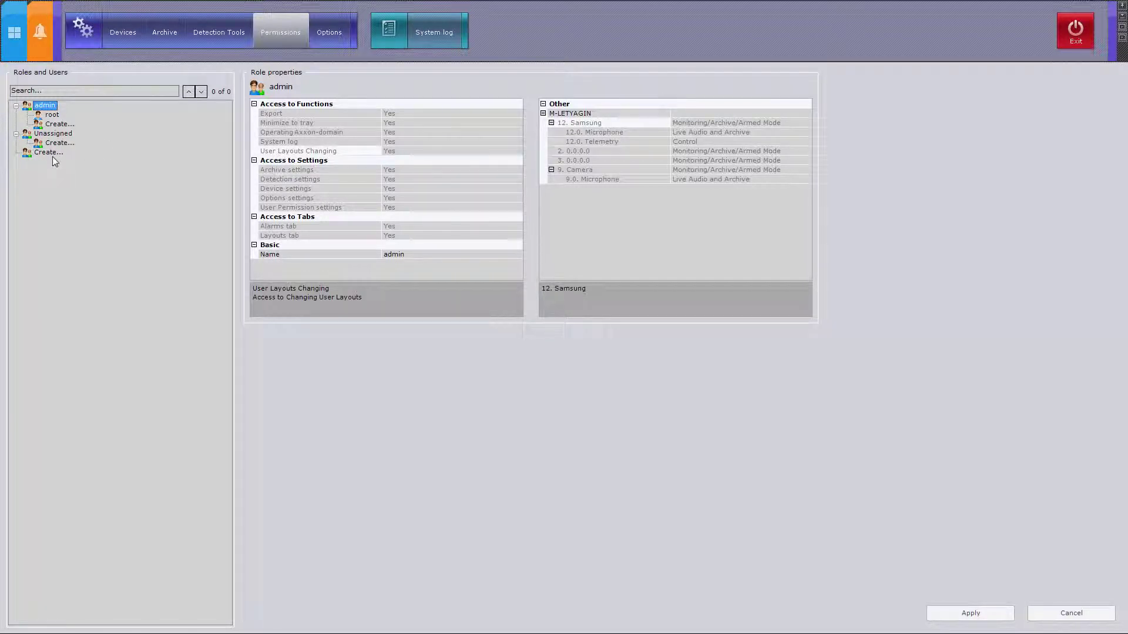
pyautogui.rightClick(51, 111)
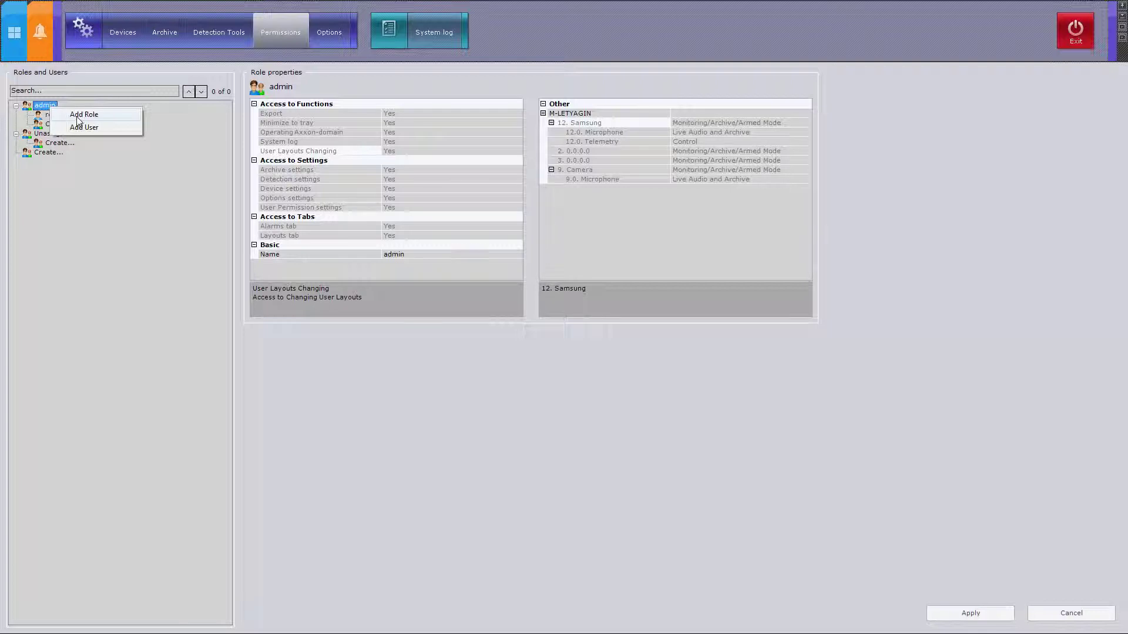
pyautogui.click(77, 115)
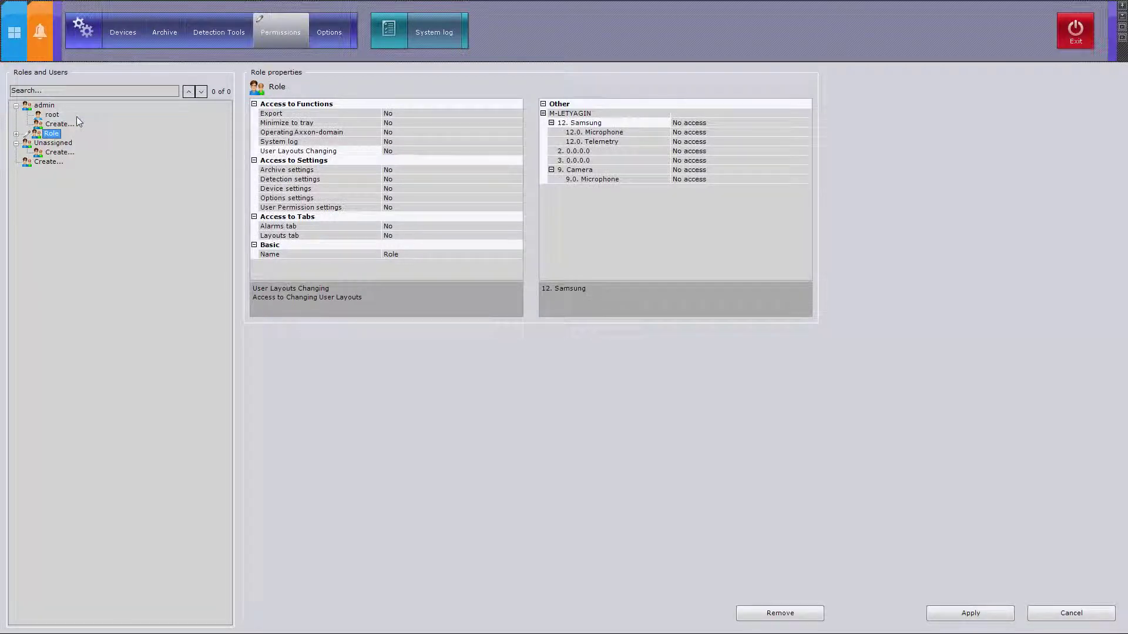
pyautogui.click(16, 134)
pyautogui.click(52, 134)
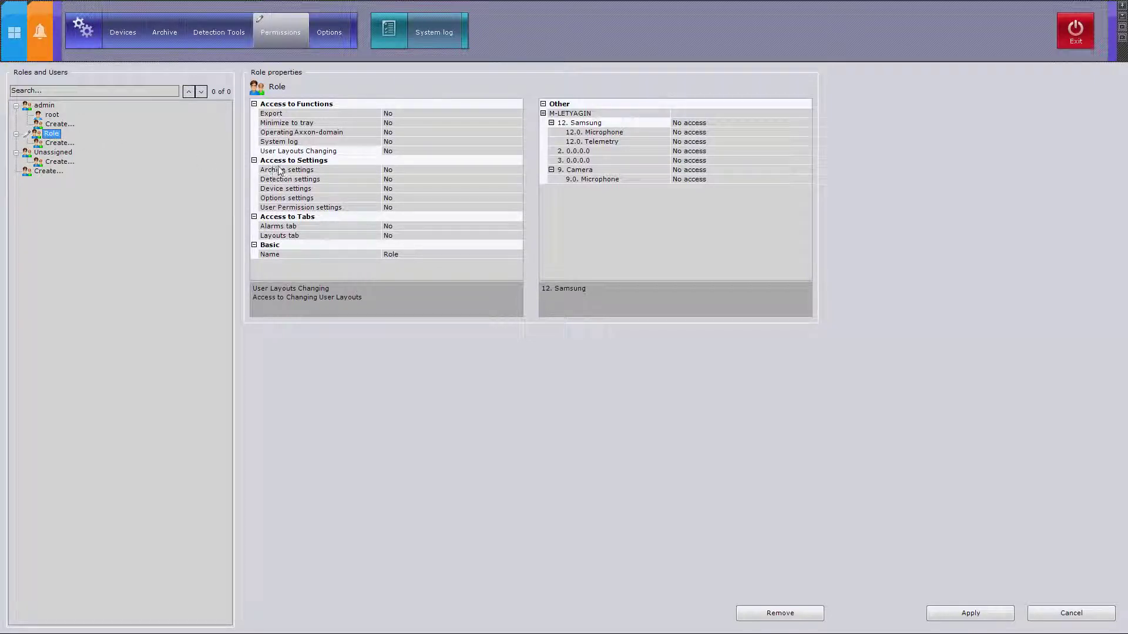
# Step: Grant the new role access to Export, Minimize to tray, Operating Axxon-domain, System log and User Layouts Changing by setting each to Yes
pyautogui.click(505, 154)
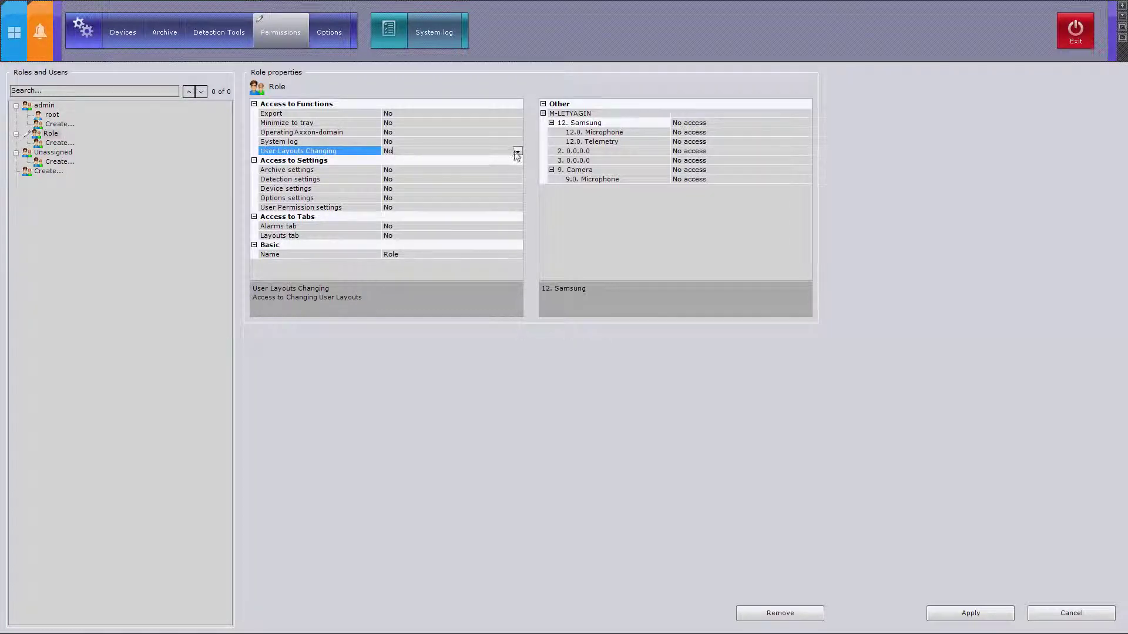
pyautogui.click(517, 152)
pyautogui.click(502, 161)
pyautogui.click(507, 123)
pyautogui.doubleClick(509, 122)
pyautogui.doubleClick(398, 142)
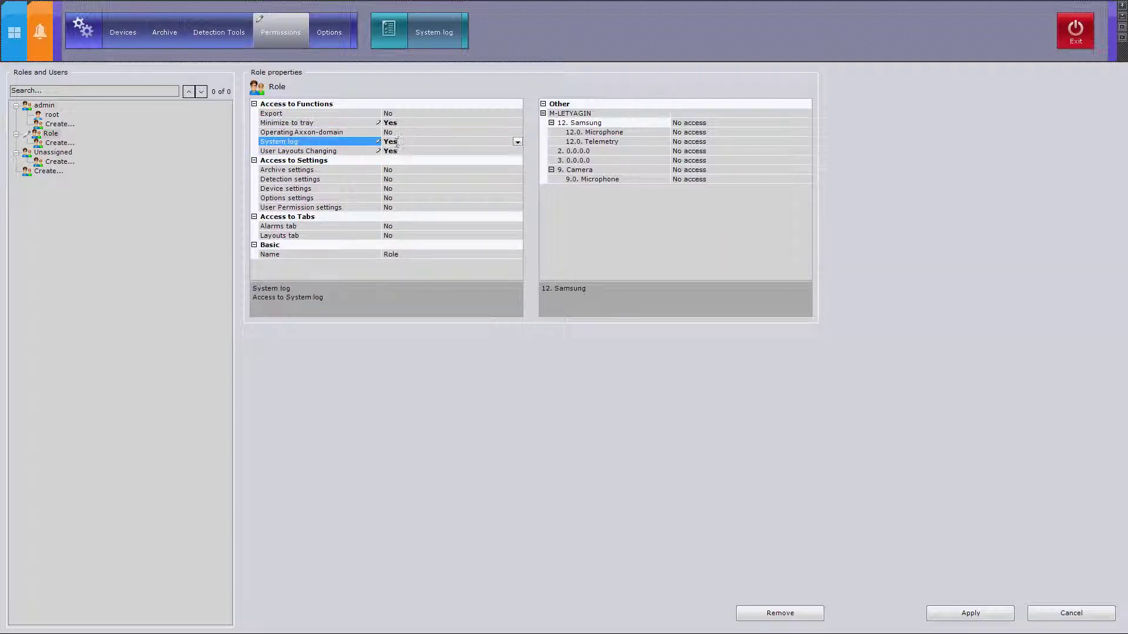
pyautogui.doubleClick(399, 132)
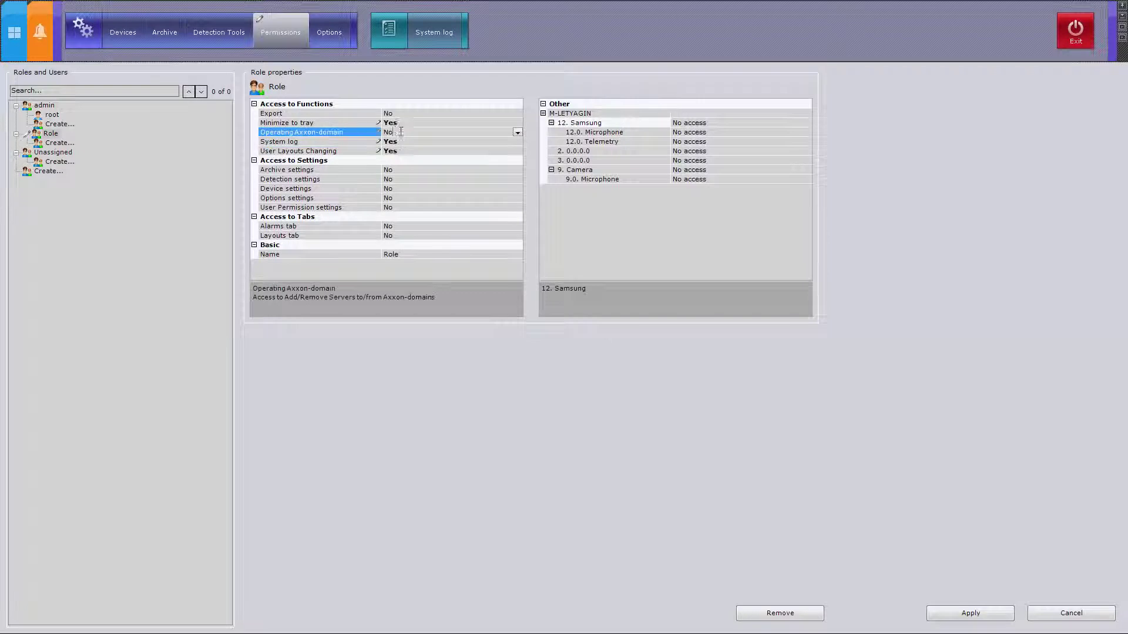
pyautogui.doubleClick(405, 114)
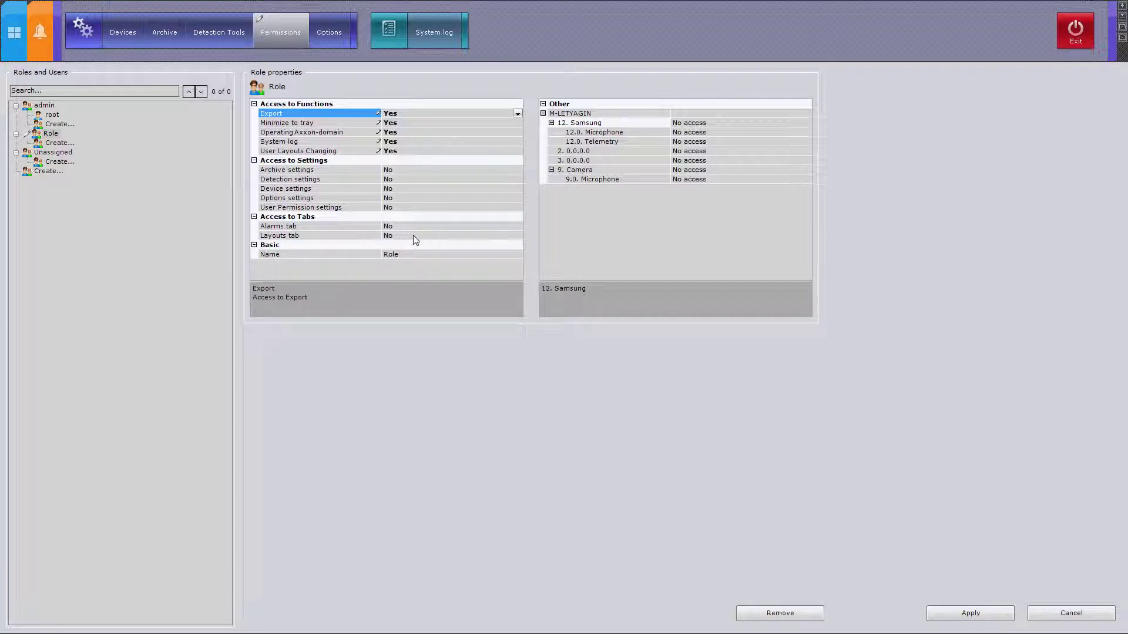
# Step: Examine the role's tab permissions and the access levels offered for the 12. Samsung camera, the 9.0 microphone and the 12.0 telemetry
pyautogui.click(510, 236)
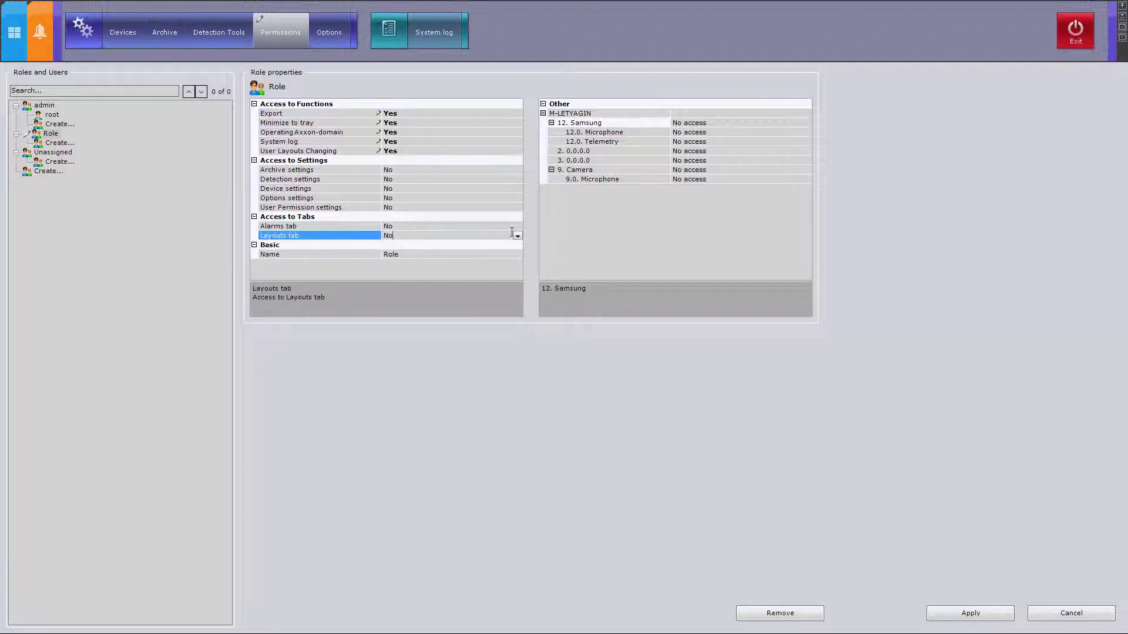
pyautogui.click(516, 227)
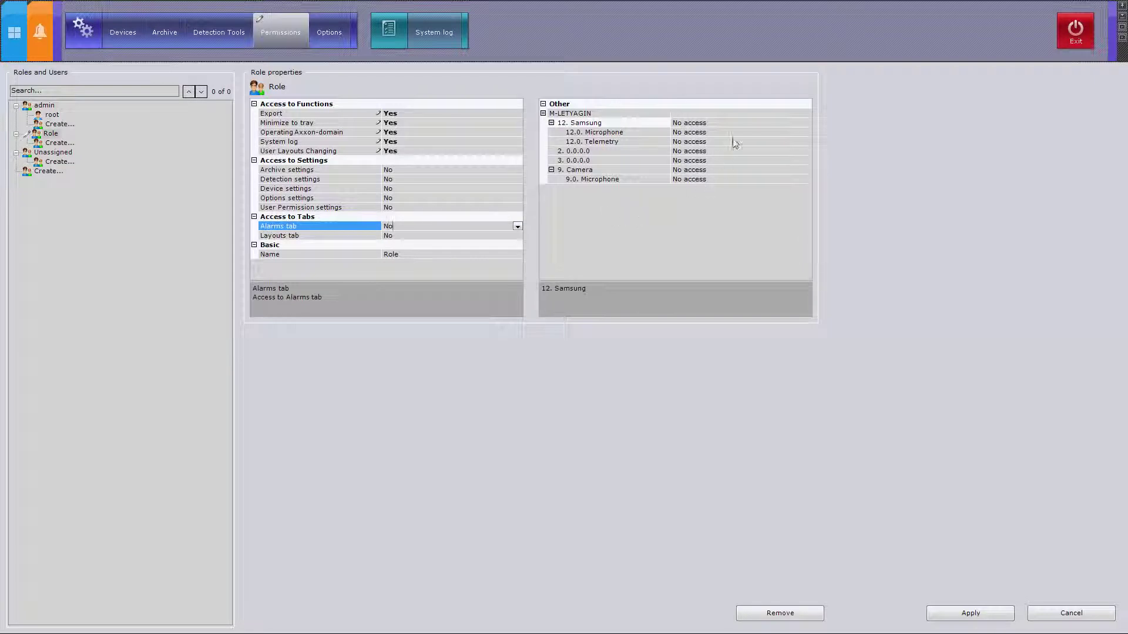
pyautogui.click(804, 124)
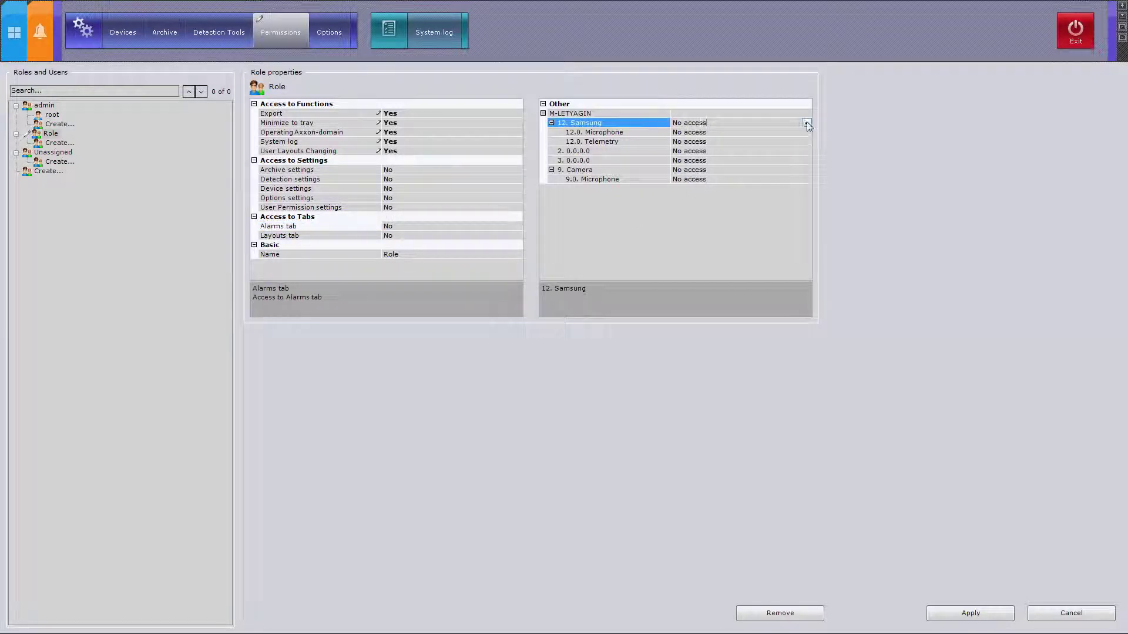
pyautogui.click(807, 124)
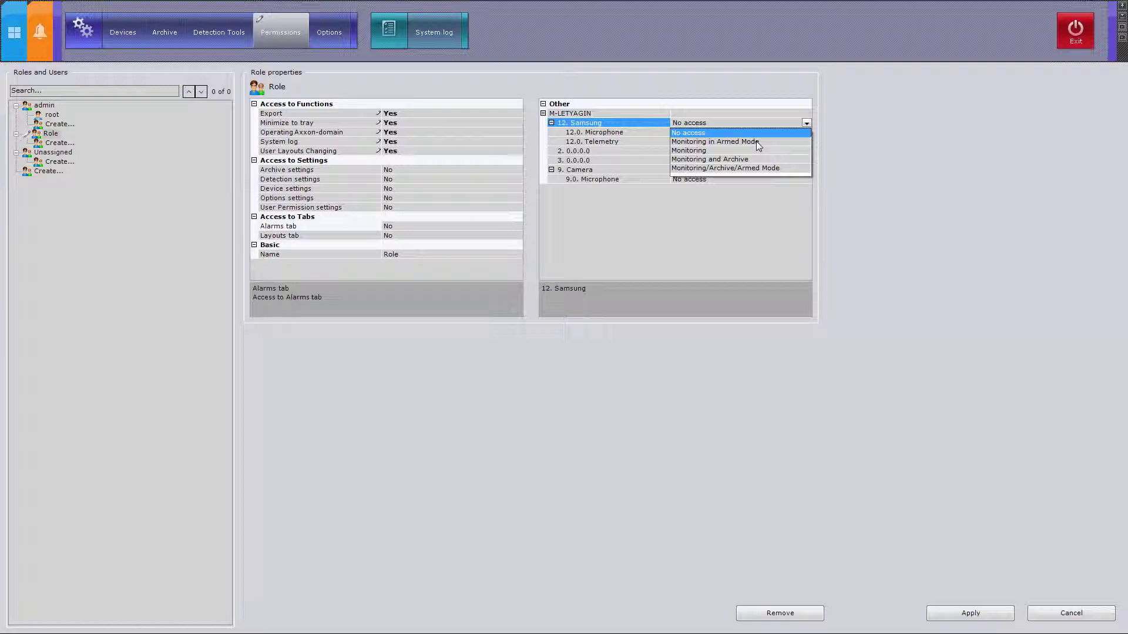
pyautogui.click(820, 133)
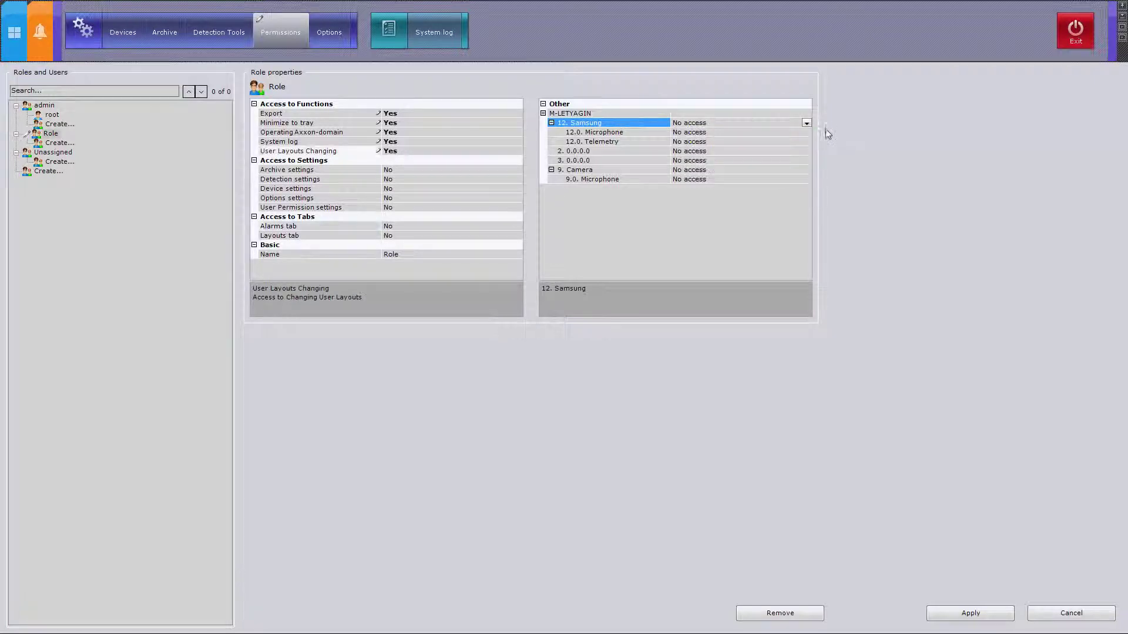
pyautogui.click(807, 180)
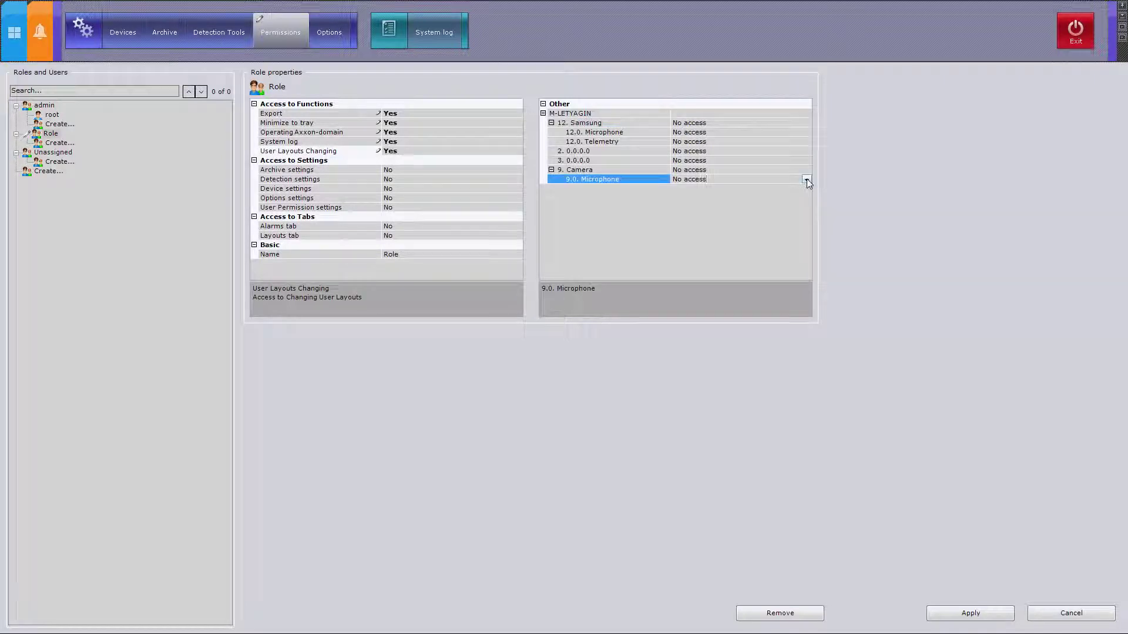
pyautogui.click(807, 180)
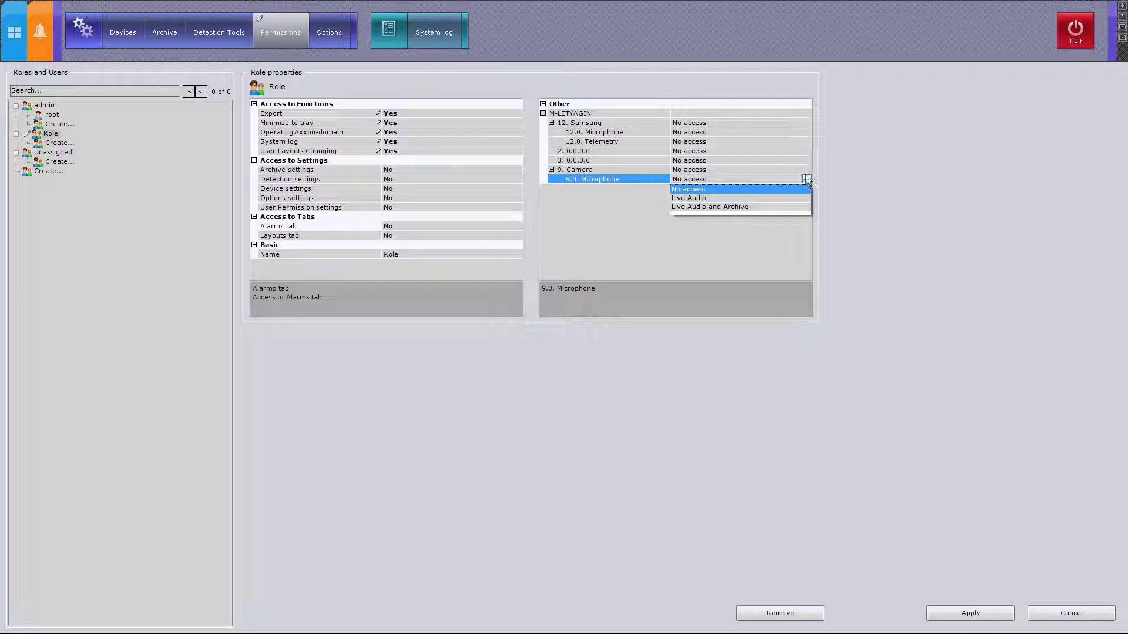
pyautogui.click(809, 142)
pyautogui.click(808, 142)
pyautogui.click(807, 142)
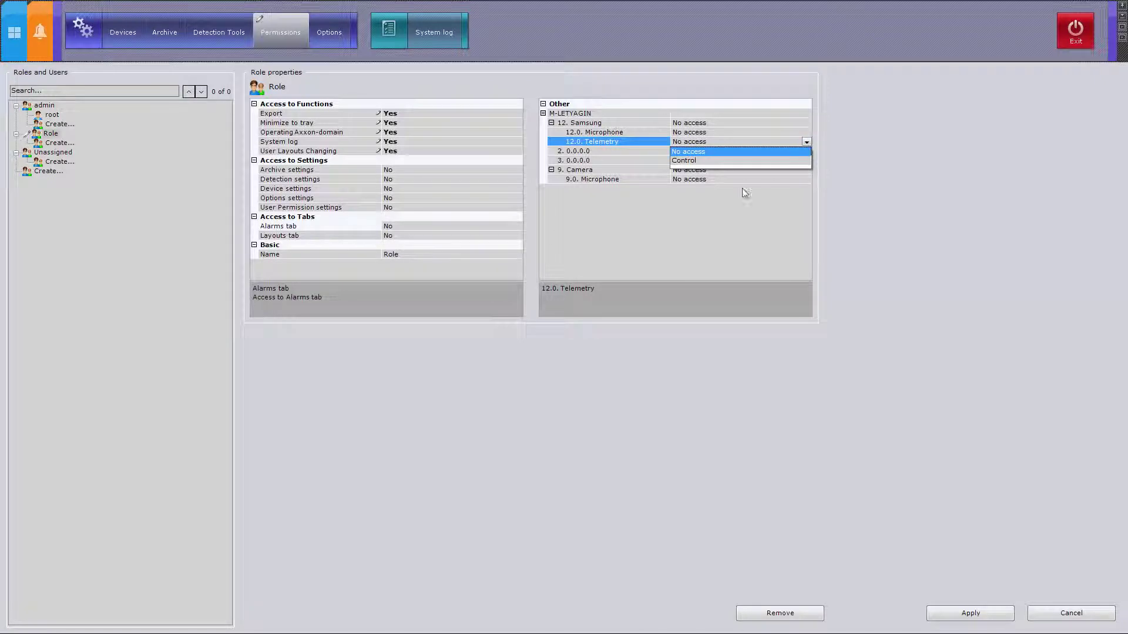
# Step: Check the new role's name field and apply the role's settings
pyautogui.click(410, 259)
pyautogui.click(410, 258)
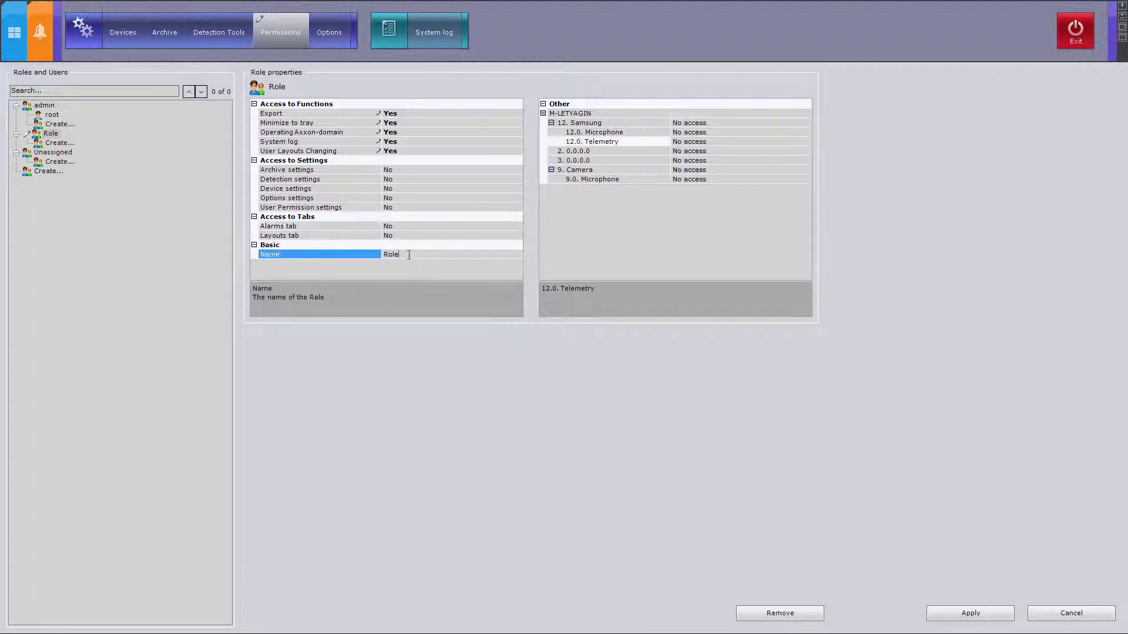
pyautogui.click(956, 616)
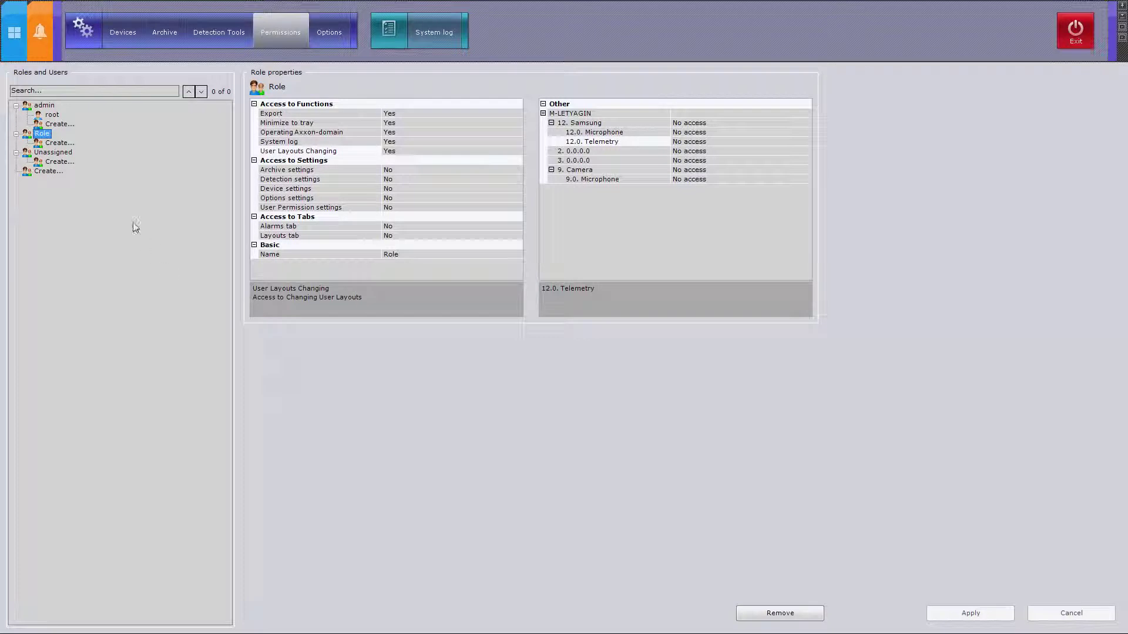
# Step: Create a user under the new role, check its e-mail and name fields, and apply the changes
pyautogui.click(54, 144)
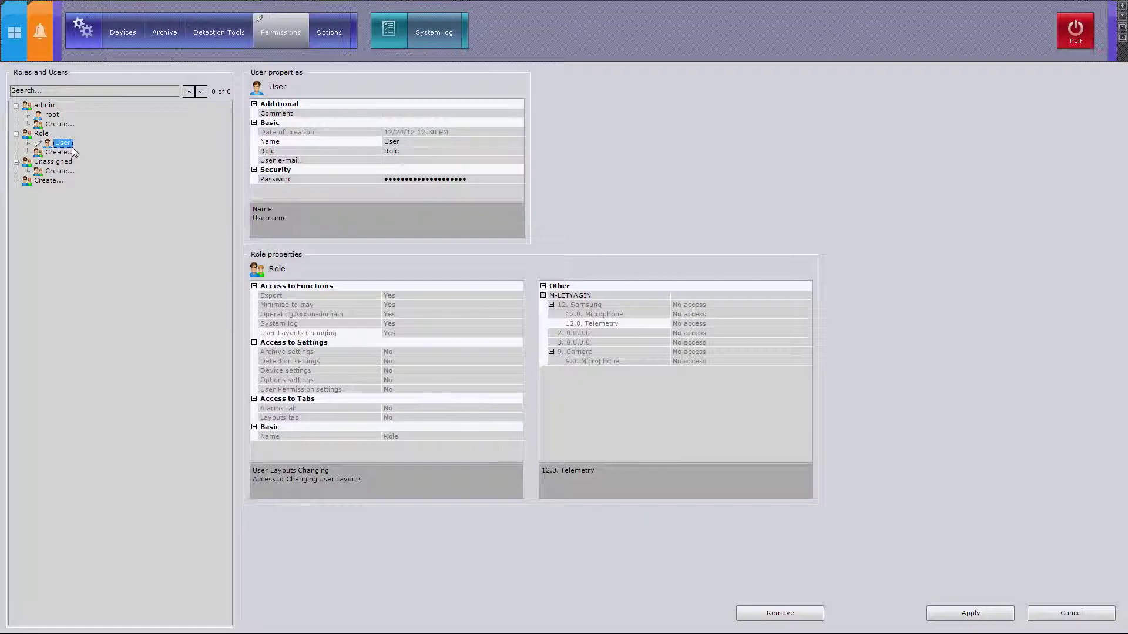
pyautogui.click(408, 158)
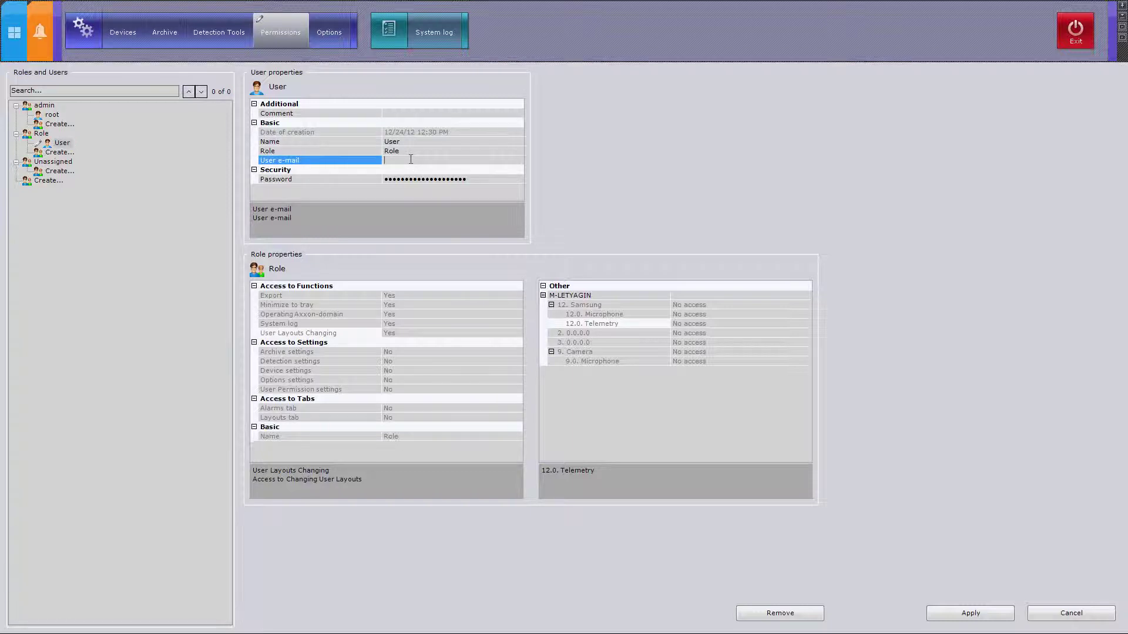
pyautogui.click(414, 142)
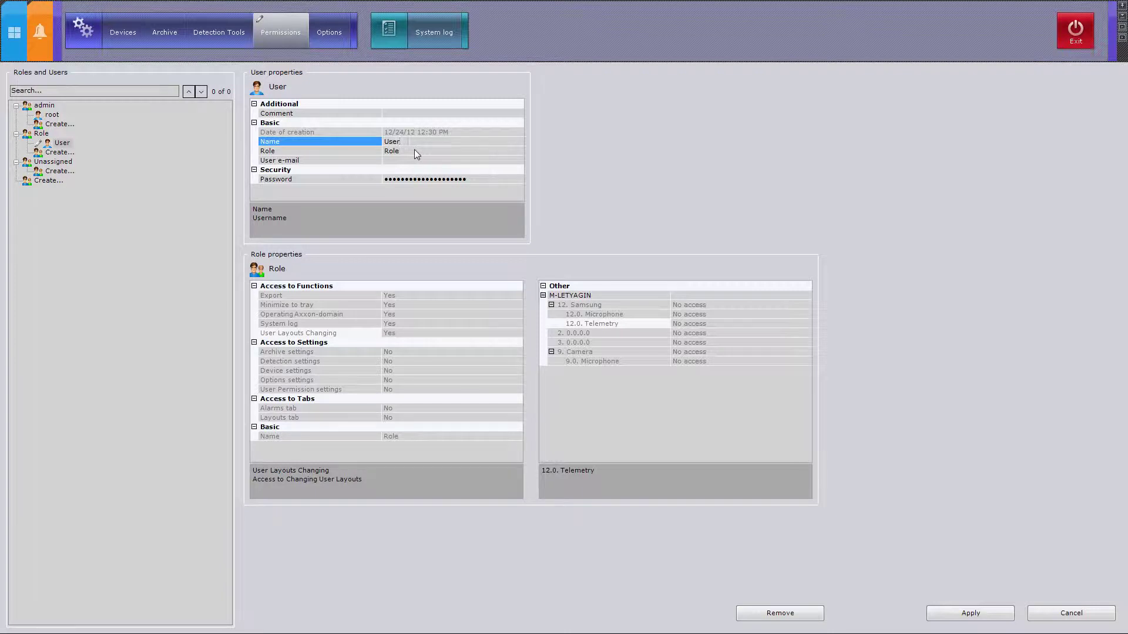
pyautogui.click(957, 617)
pyautogui.click(957, 617)
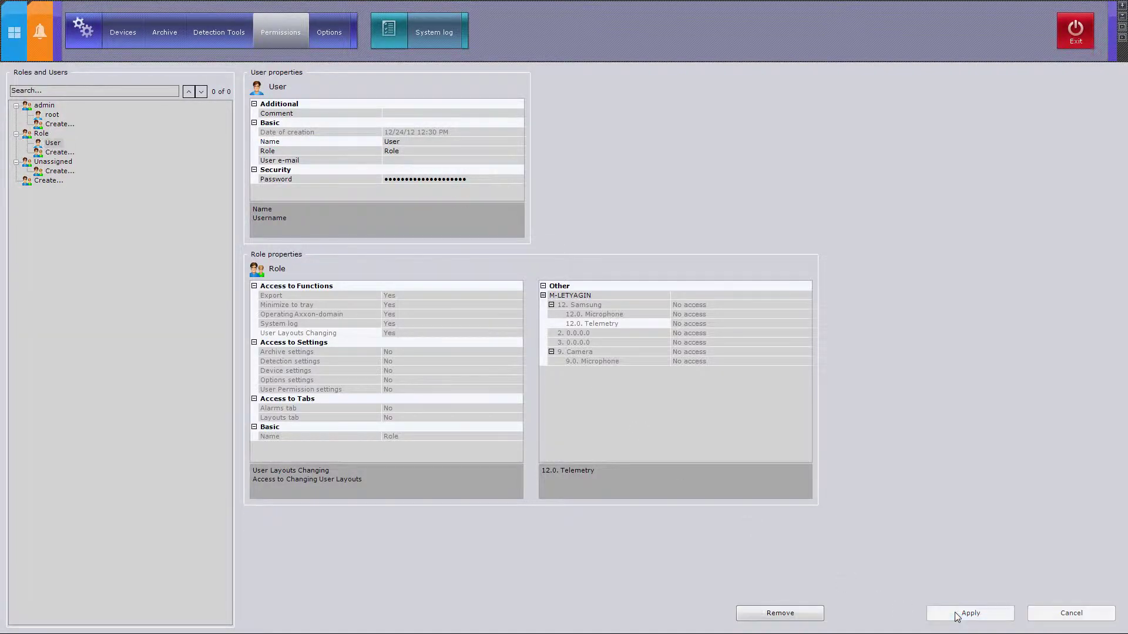